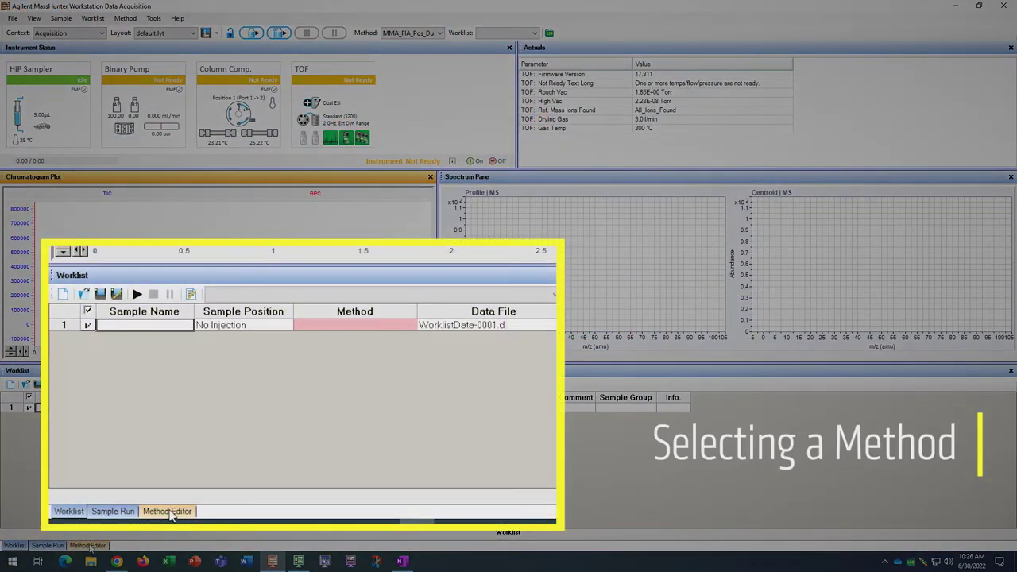
# Step: Load the MMA_FIA_Pos_DualESI.m method in the Method Editor and show its Binary Pump settings
pyautogui.click(88, 546)
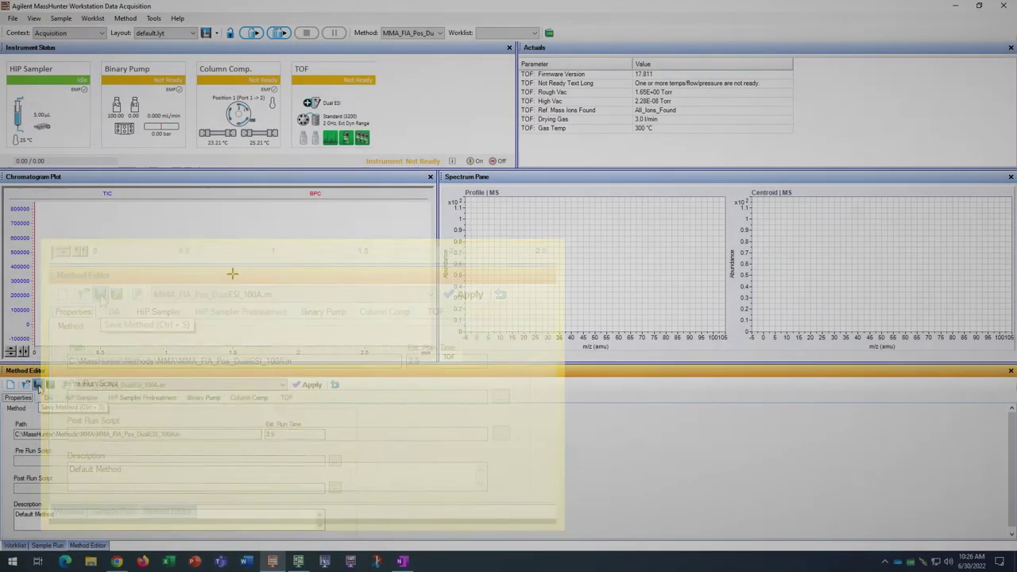
pyautogui.click(26, 384)
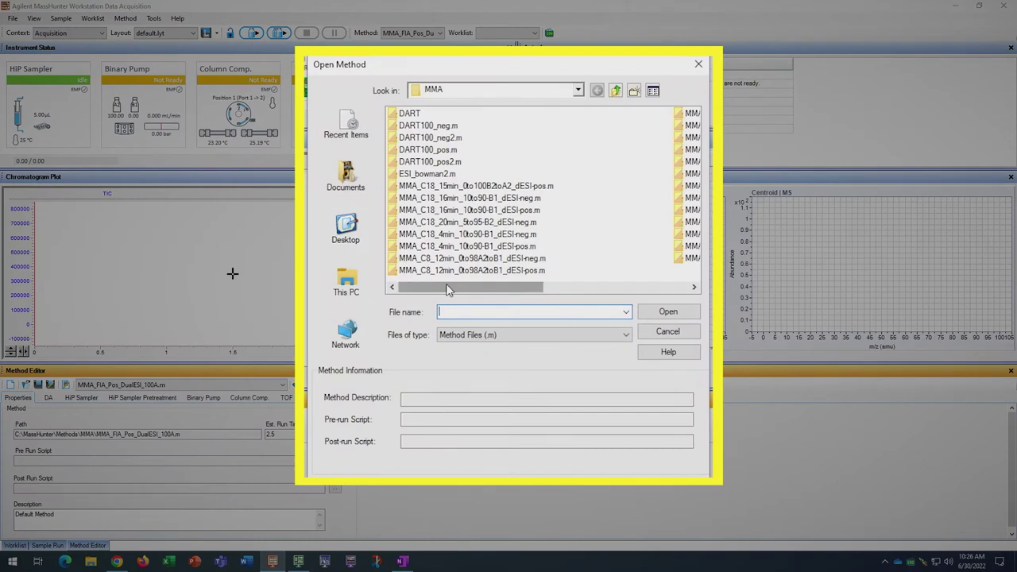
pyautogui.moveTo(447, 289); pyautogui.dragTo(539, 289)
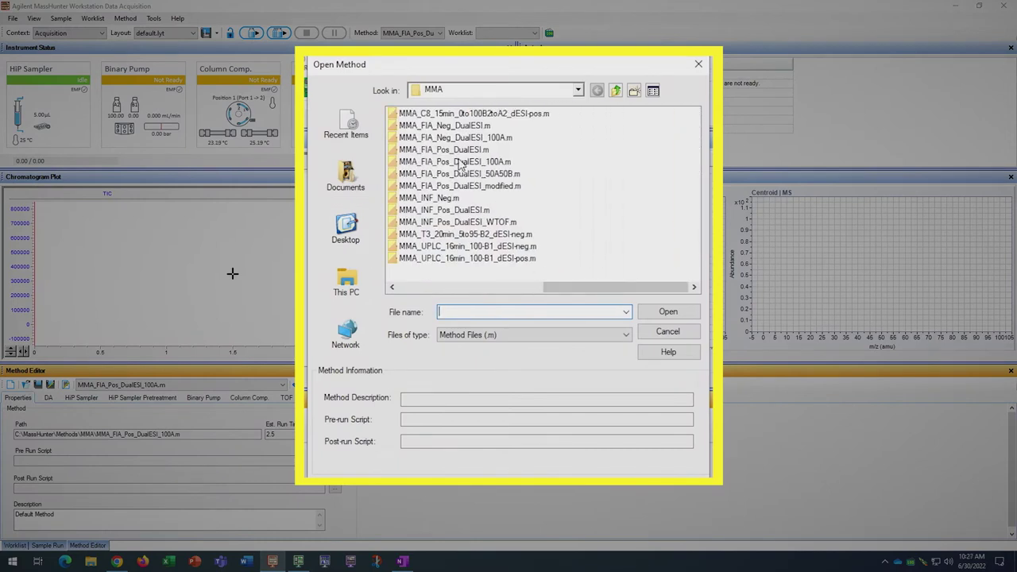
pyautogui.doubleClick(439, 151)
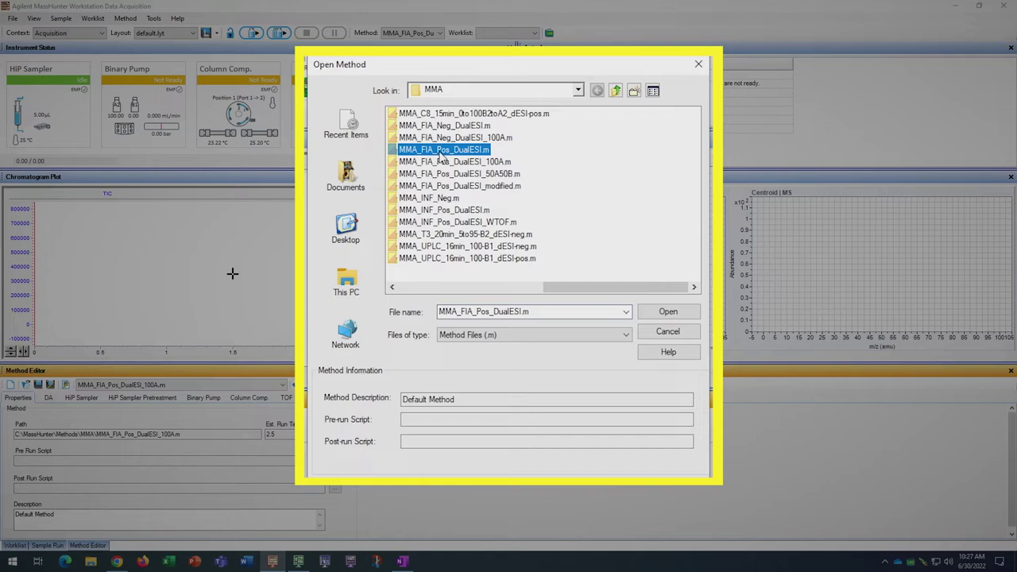
pyautogui.click(203, 398)
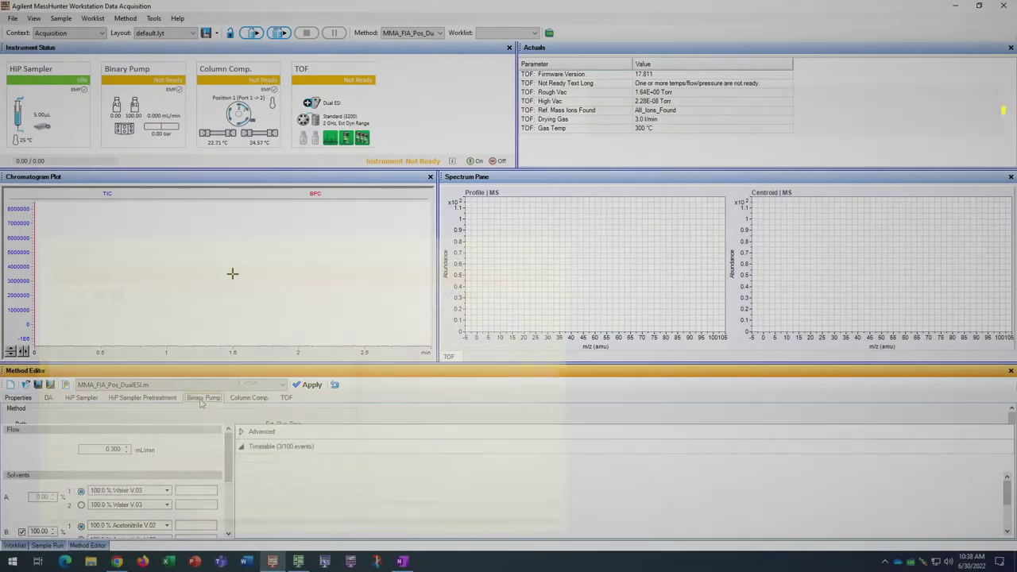
# Step: Change channel B1 solvent to 100.0 % Methanol V.03, then apply and save the method
pyautogui.moveTo(357, 387); pyautogui.dragTo(357, 422)
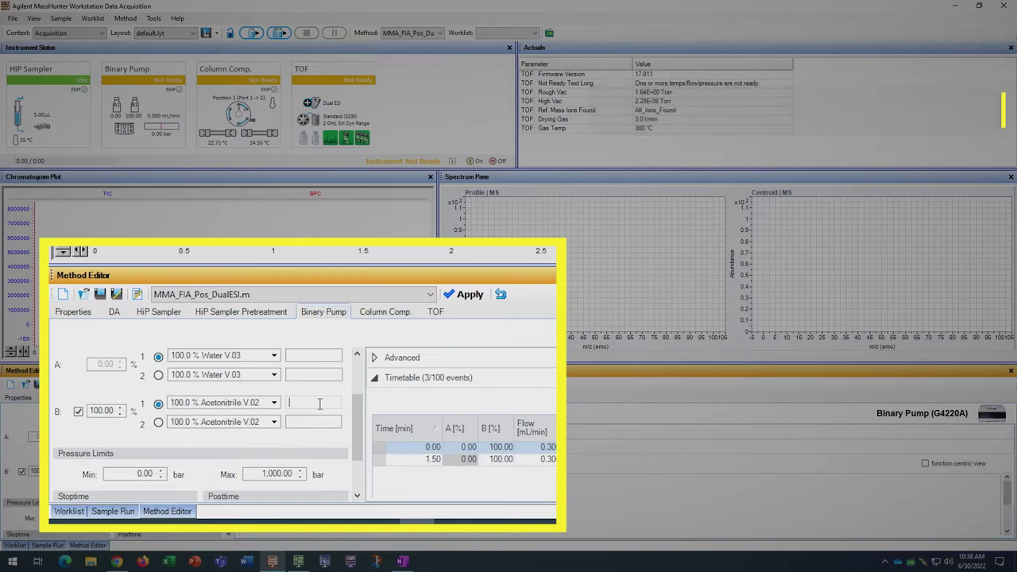
pyautogui.click(271, 403)
pyautogui.click(298, 459)
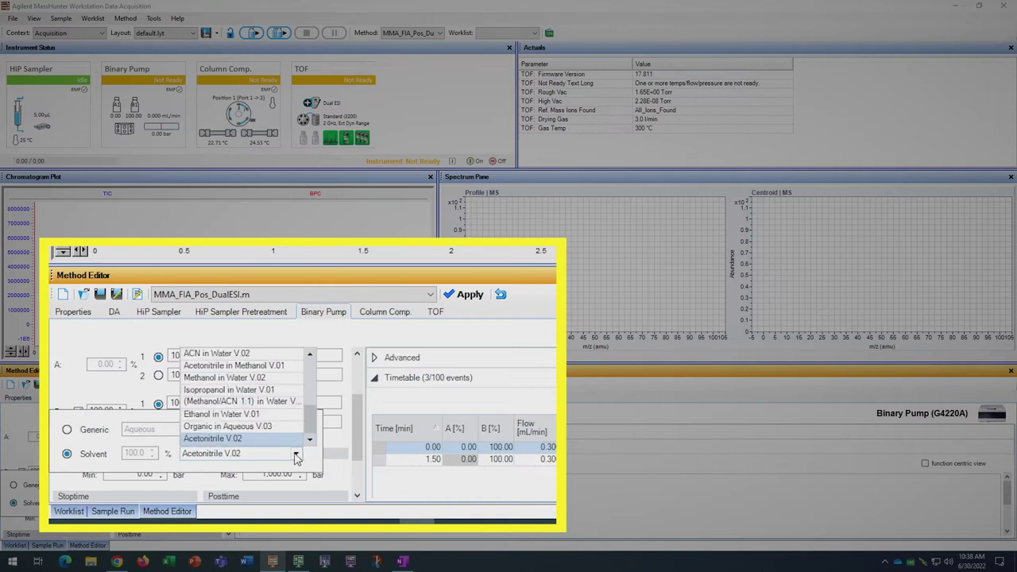
pyautogui.moveTo(310, 437); pyautogui.dragTo(313, 418)
pyautogui.click(251, 365)
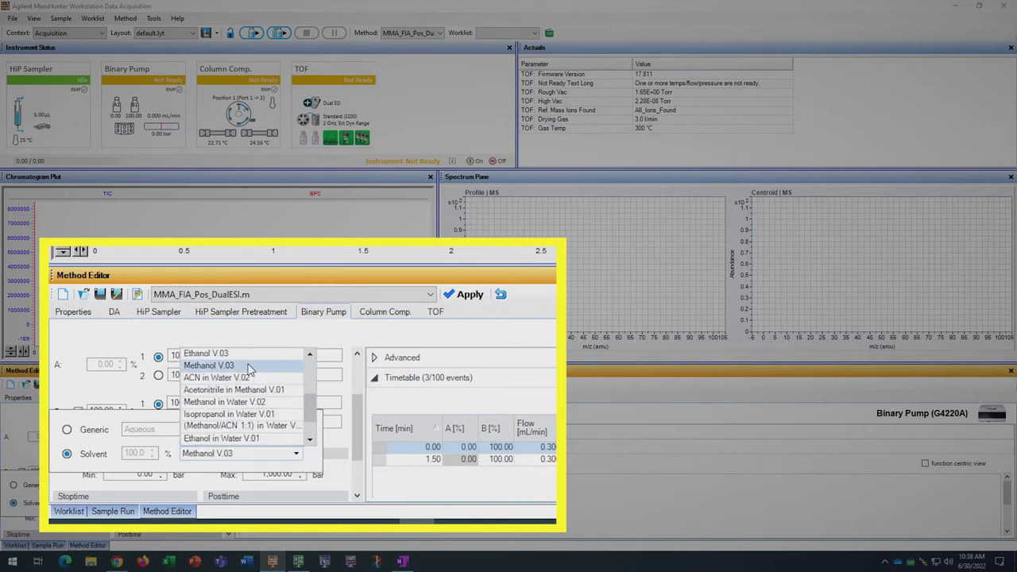
pyautogui.click(332, 438)
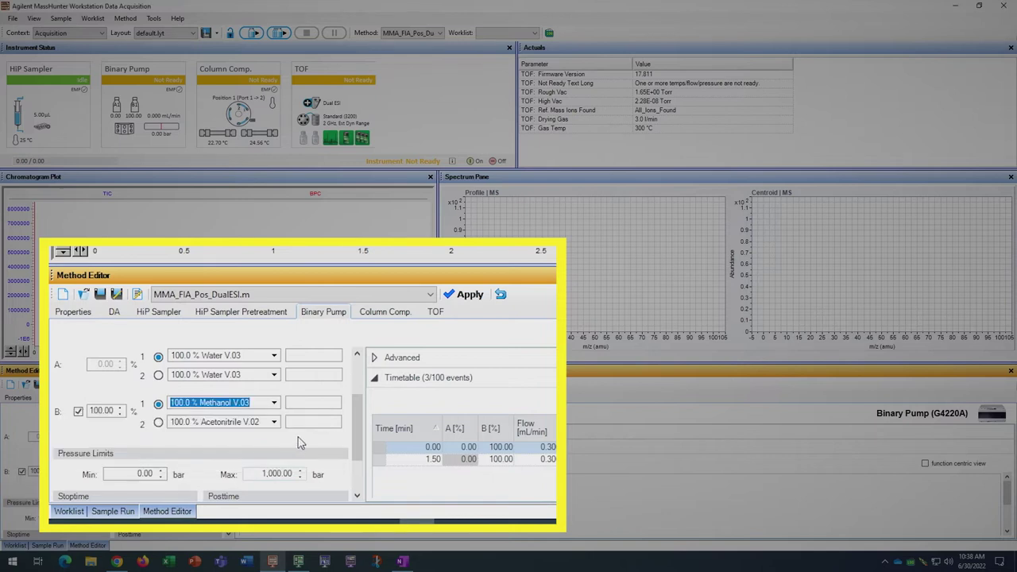
pyautogui.click(470, 294)
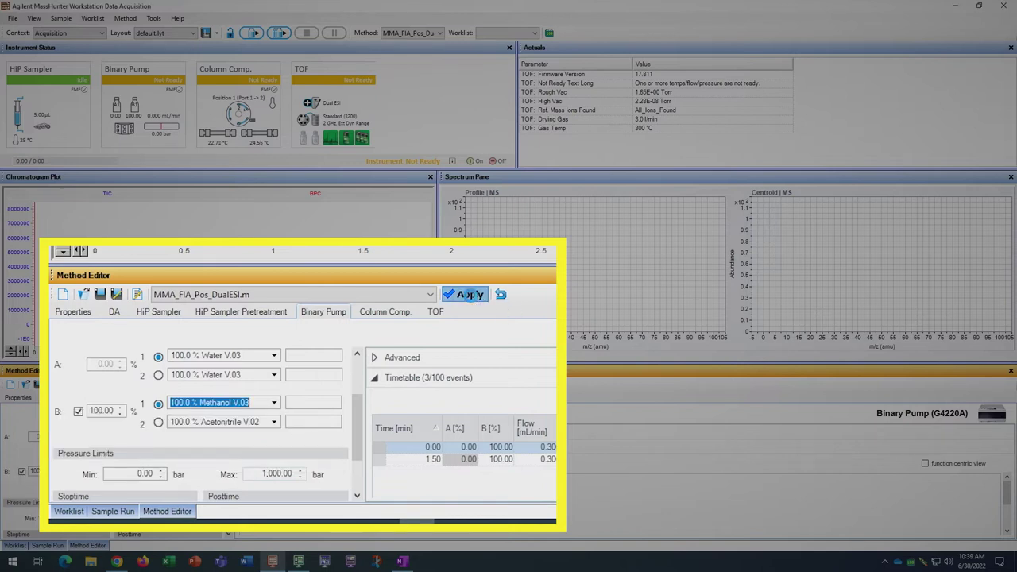
pyautogui.click(99, 294)
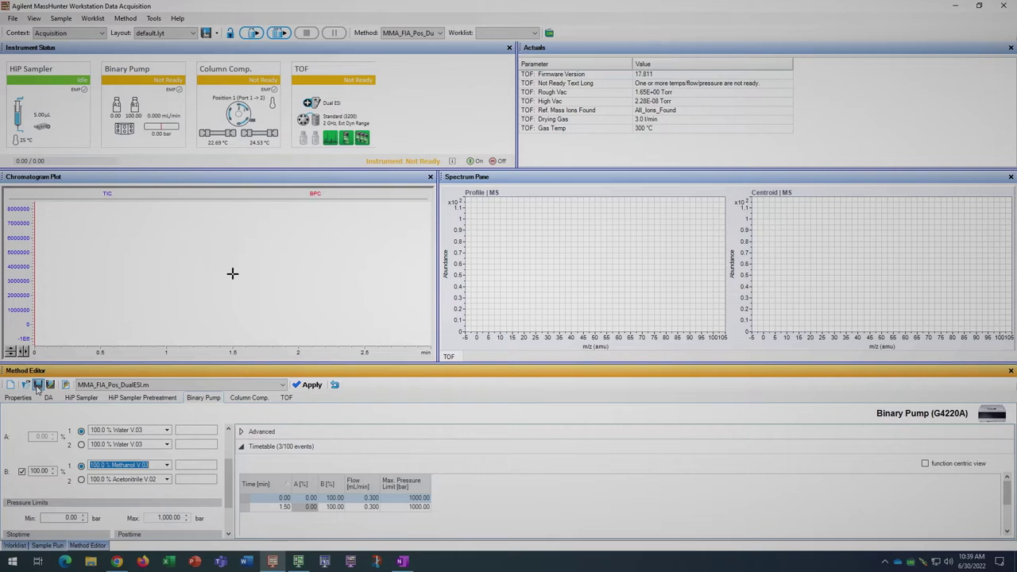
pyautogui.rightClick(139, 111)
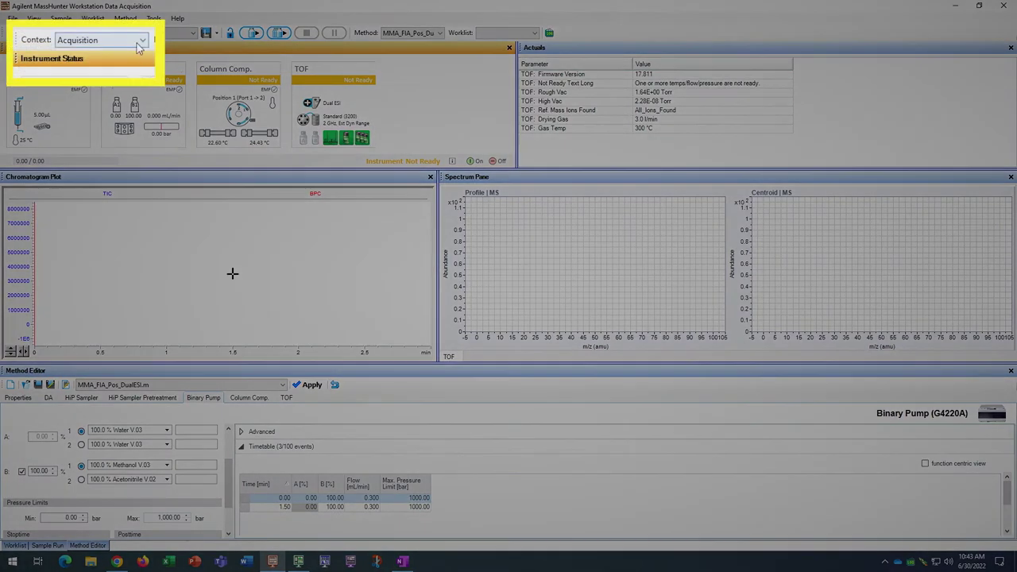
# Step: Switch to the Tune context, turn the instrument on, and supply calibrant from bottle B
pyautogui.click(100, 34)
pyautogui.click(65, 63)
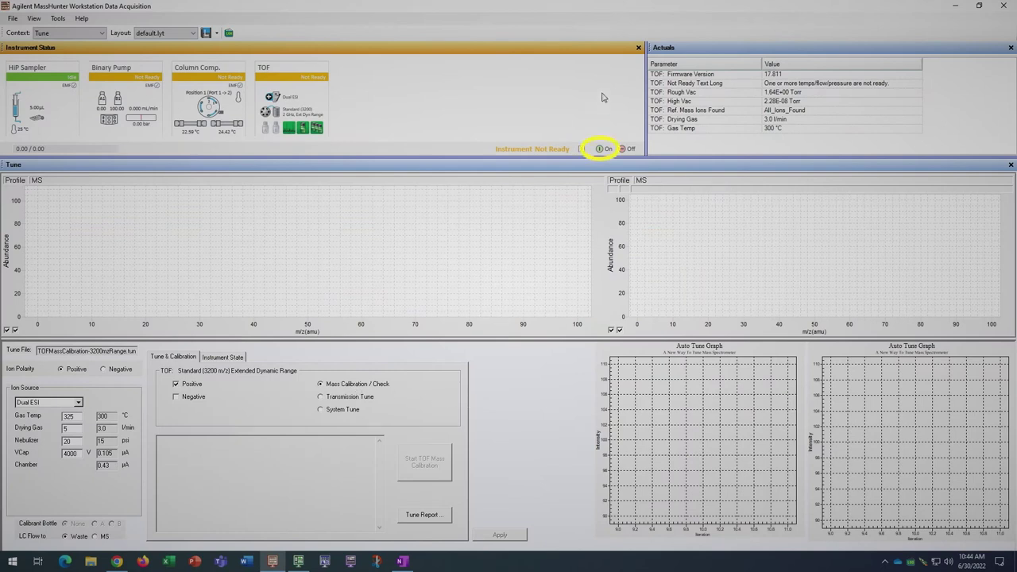
pyautogui.click(600, 149)
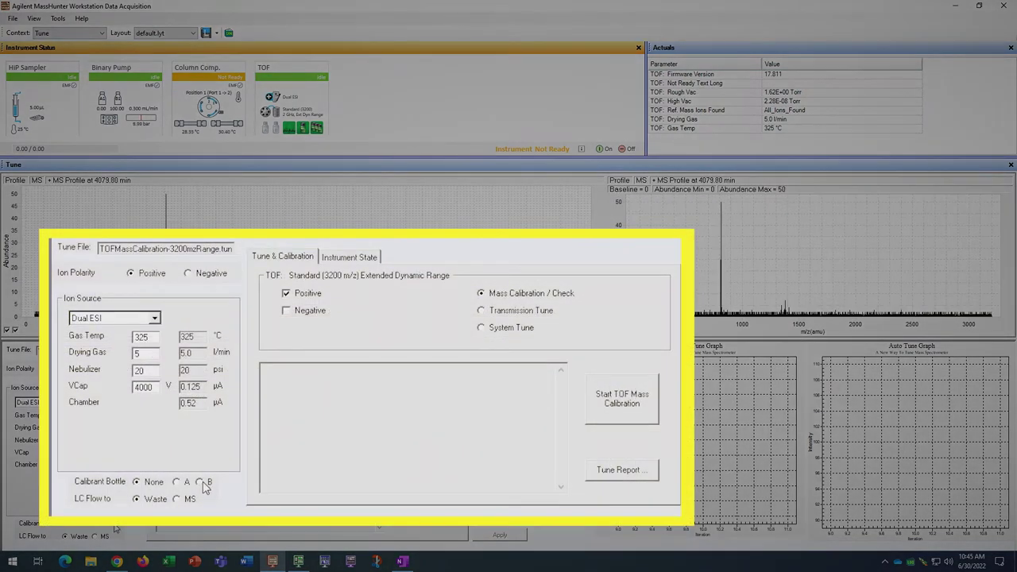
pyautogui.click(202, 482)
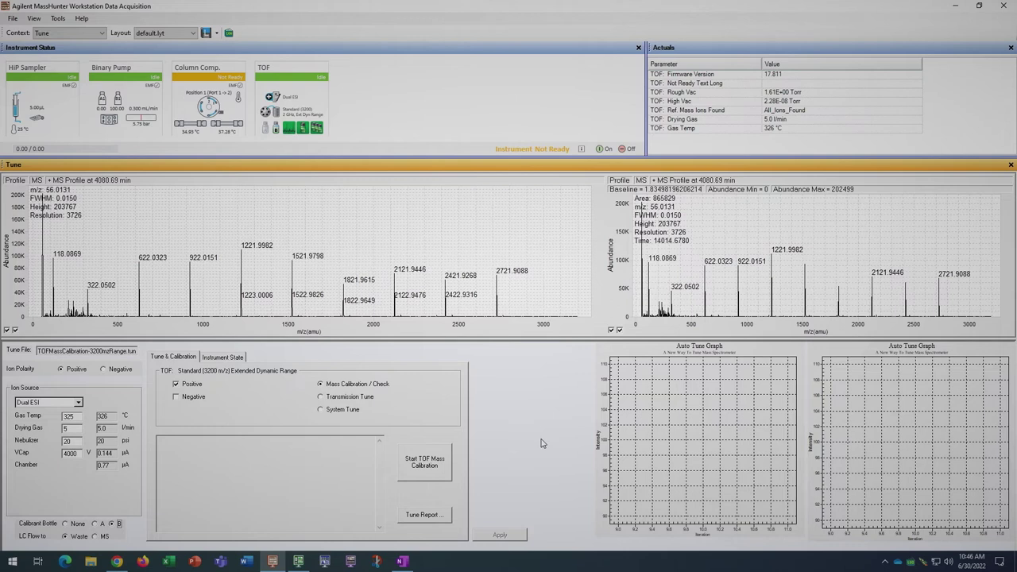
# Step: Run the TOF mass calibration in the current instrument state and close the calibration report
pyautogui.click(424, 464)
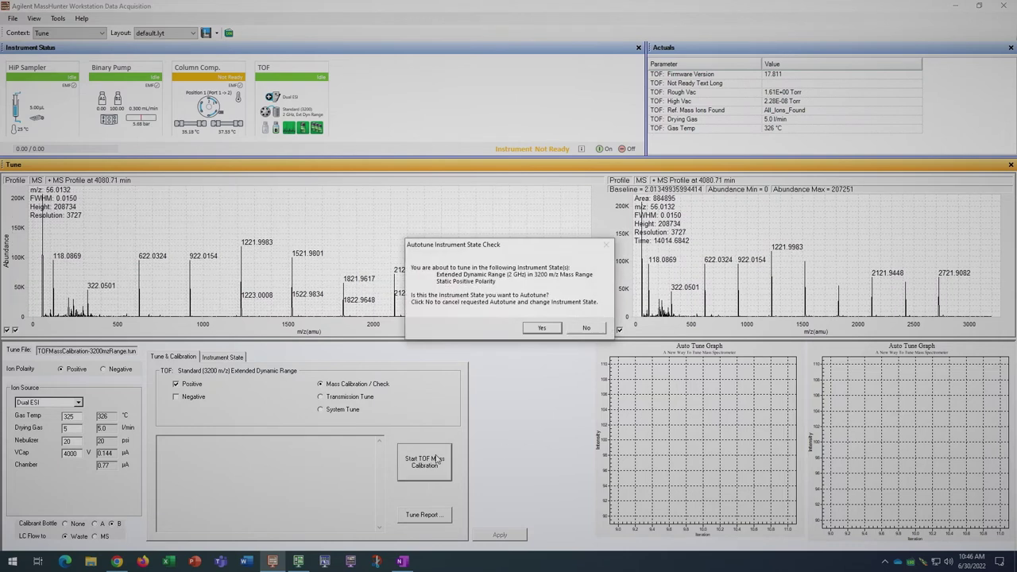
pyautogui.click(540, 327)
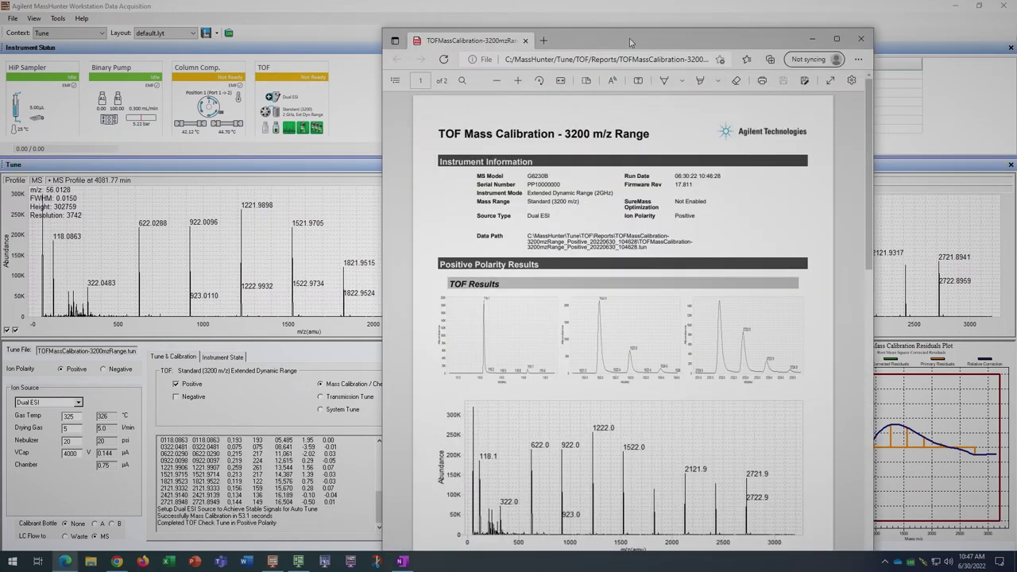
pyautogui.click(176, 206)
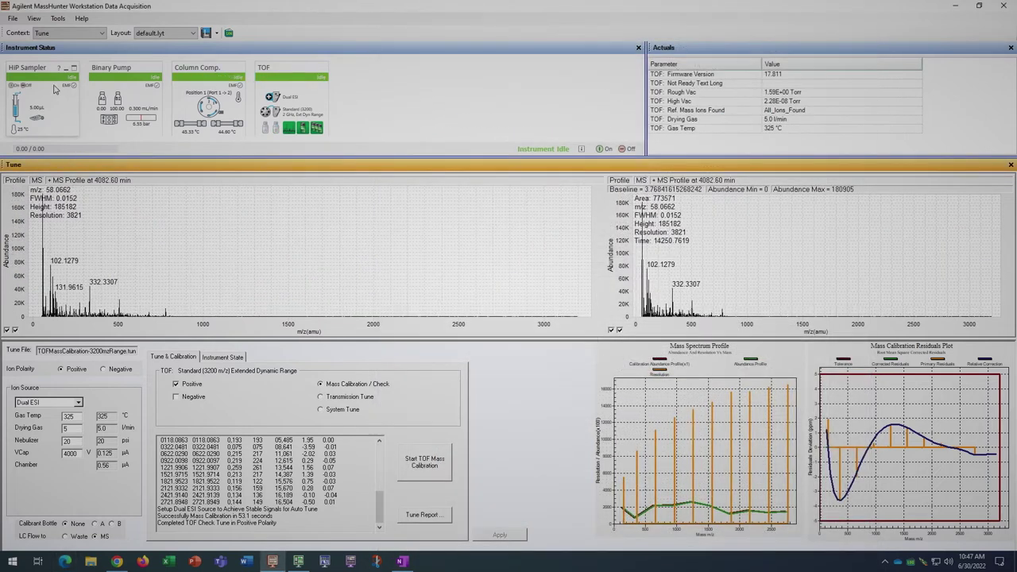
# Step: Return to the Acquisition context, confirming the tuned range and saving the tune file
pyautogui.click(82, 37)
pyautogui.click(80, 44)
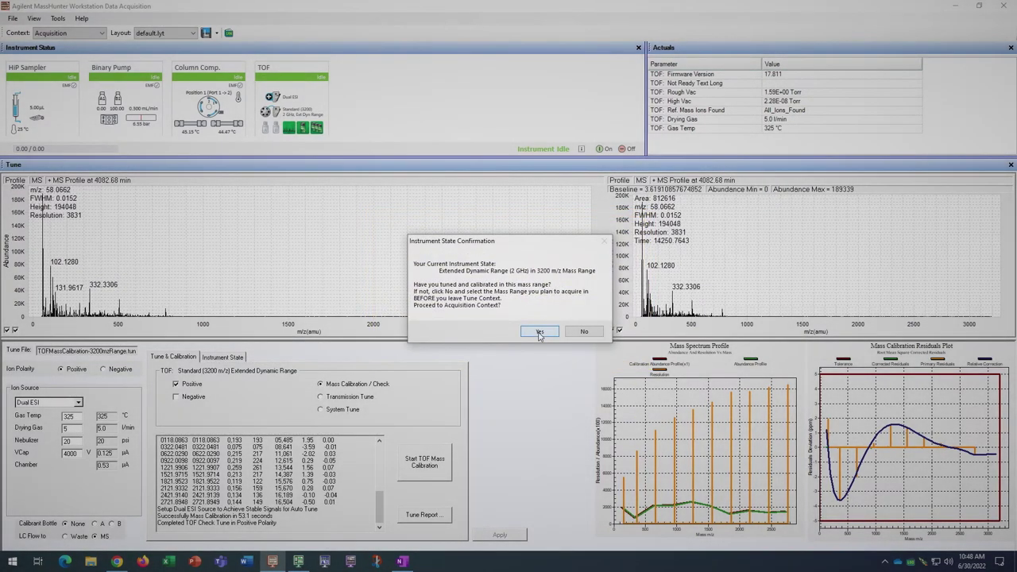
pyautogui.click(538, 332)
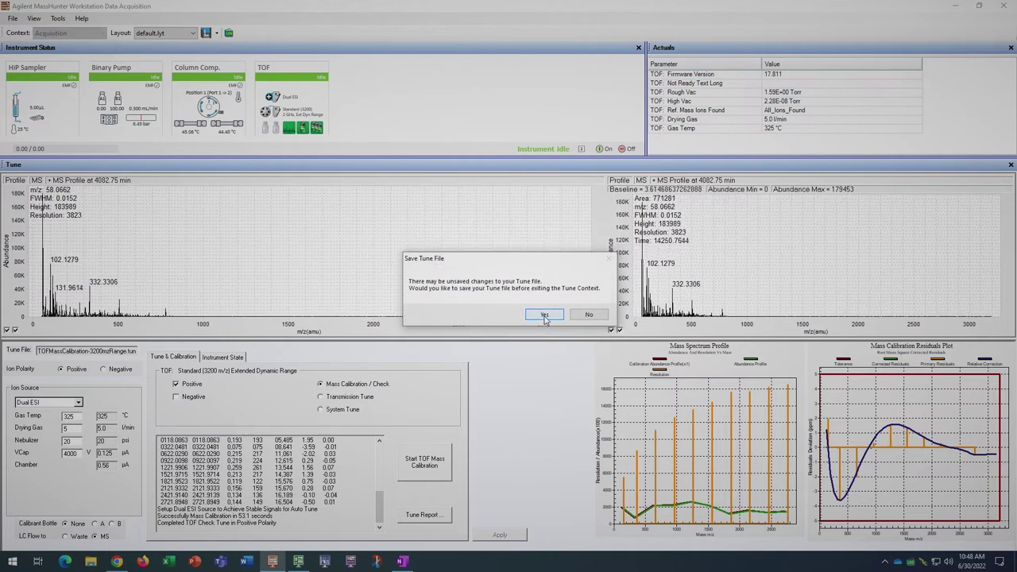
pyautogui.click(544, 315)
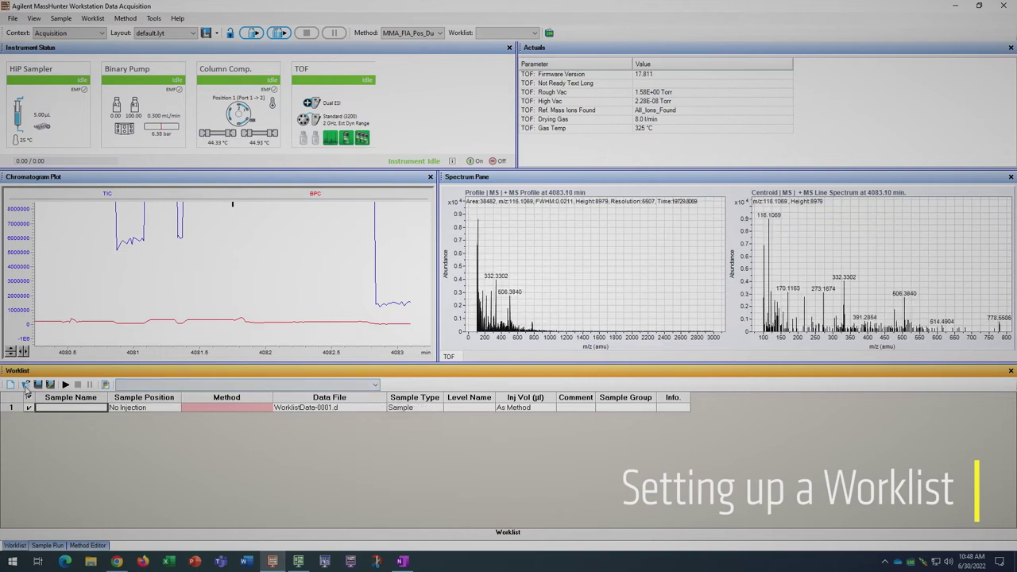
# Step: Load ESI_FIA_blank_worklist.wkl and begin saving it under a new name
pyautogui.click(25, 385)
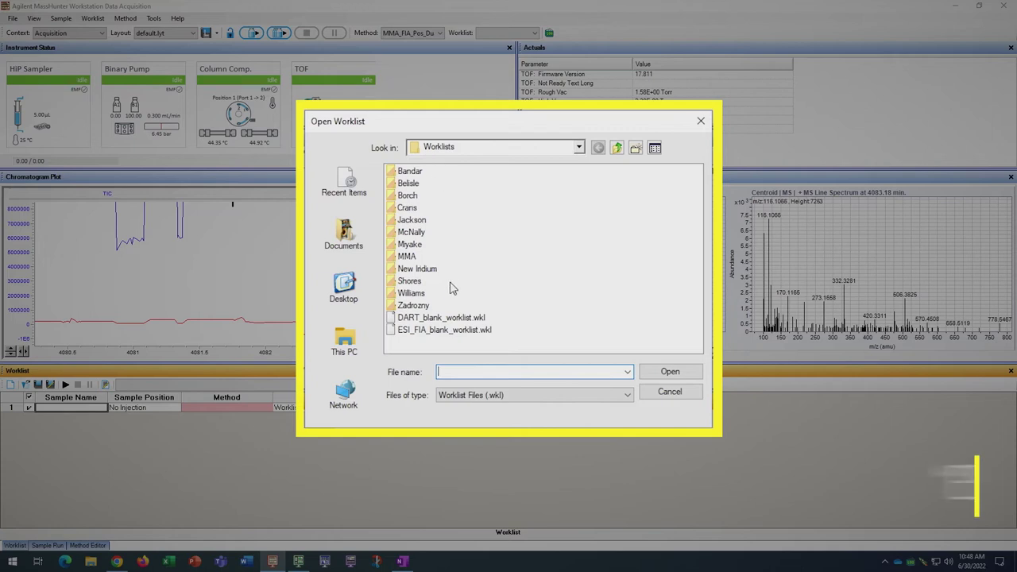
pyautogui.click(445, 330)
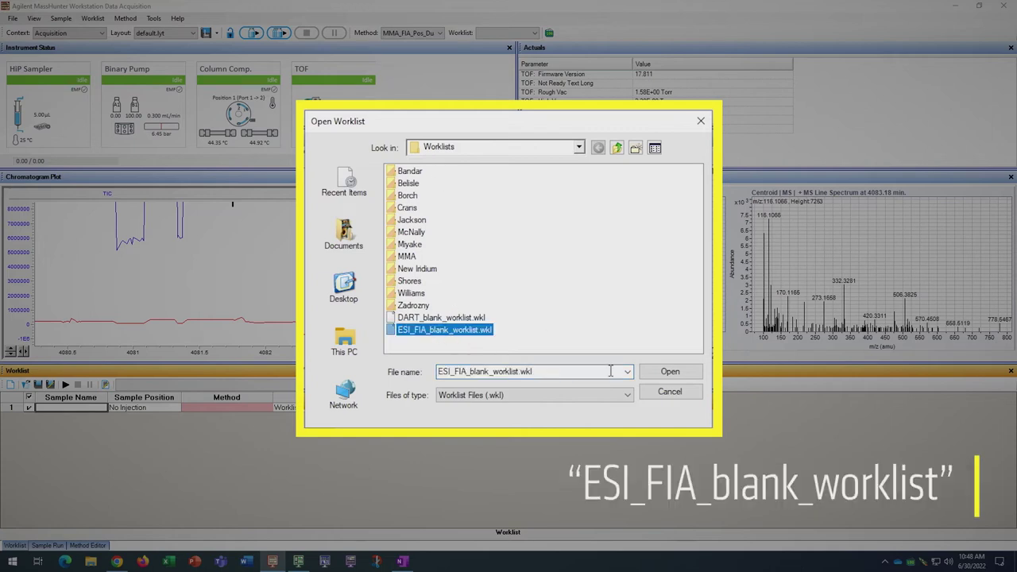
pyautogui.click(669, 371)
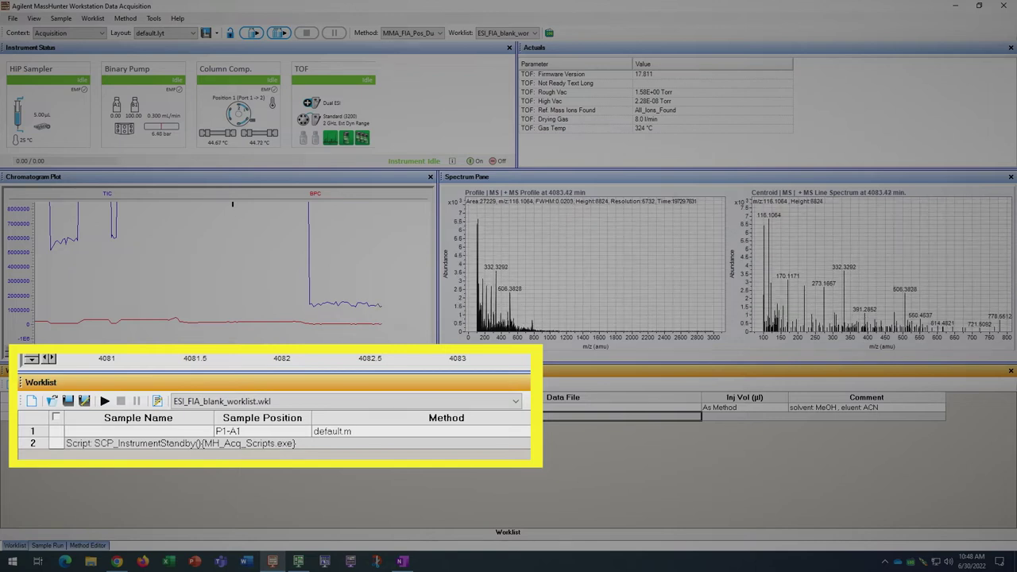
pyautogui.click(165, 431)
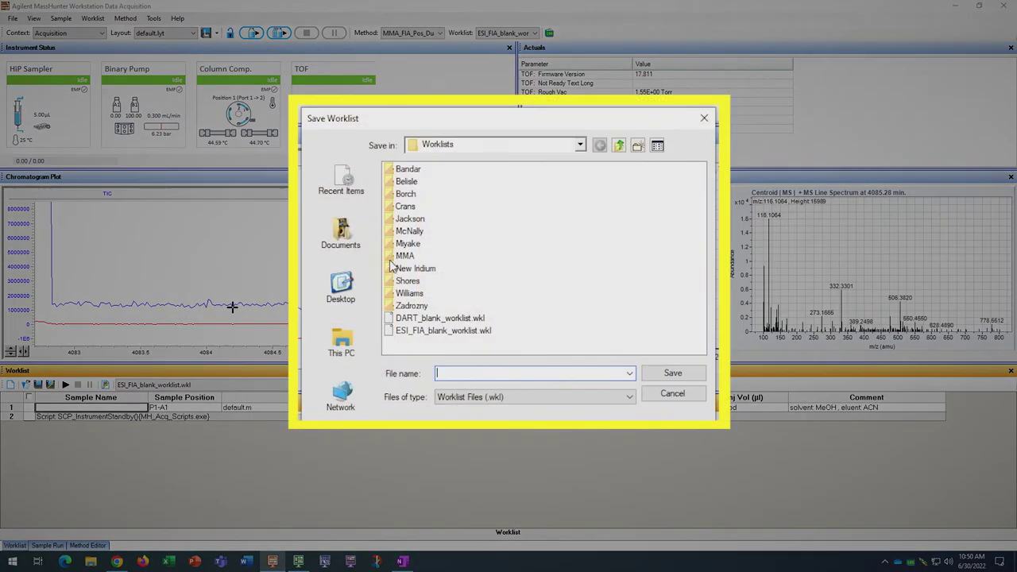
# Step: Save the worklist in the MMA folder as 20211214_MMA_ESI_training.wkl
pyautogui.click(433, 264)
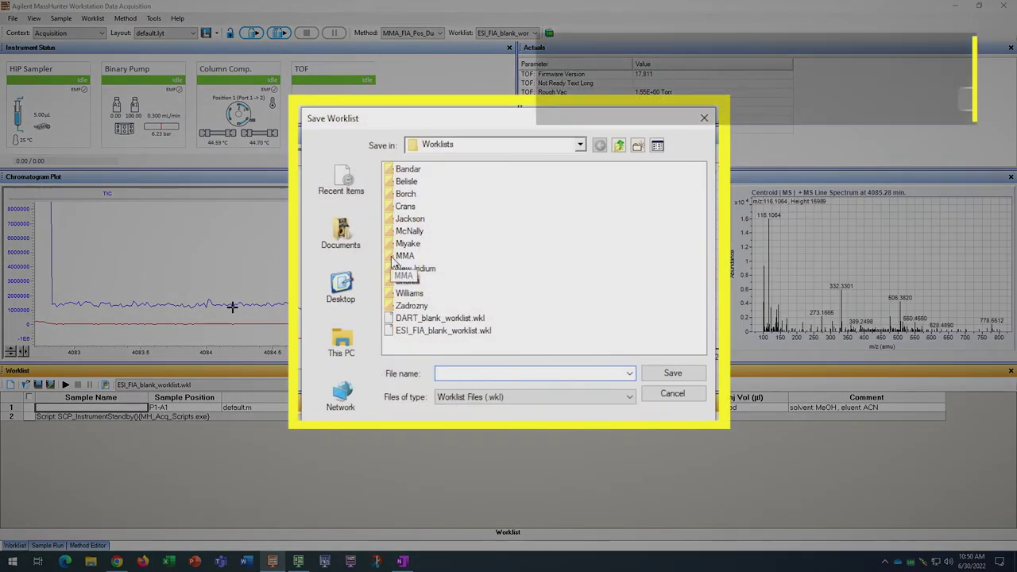
pyautogui.doubleClick(433, 263)
pyautogui.click(461, 372)
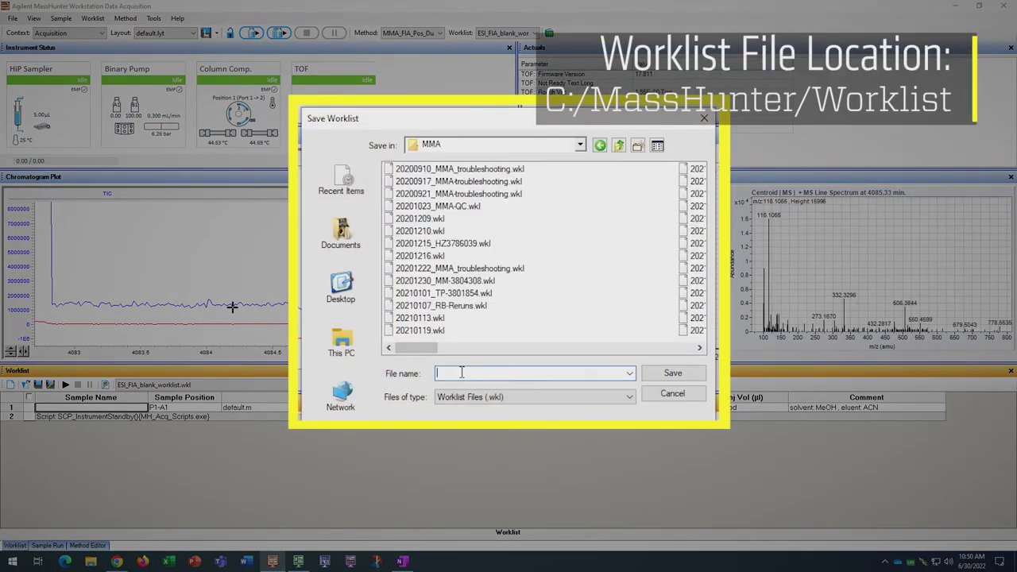
pyautogui.write('2021')
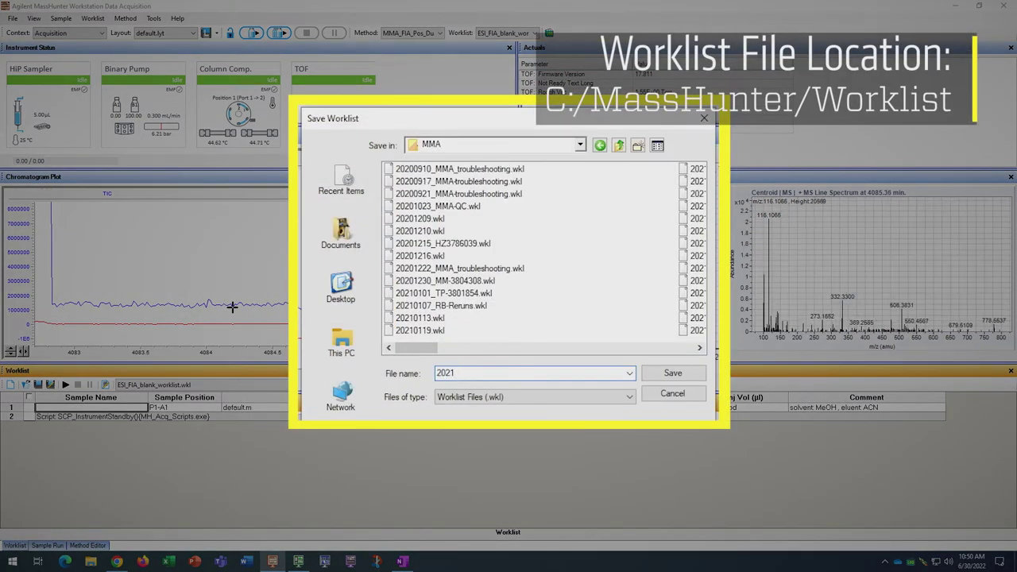
pyautogui.write('1214')
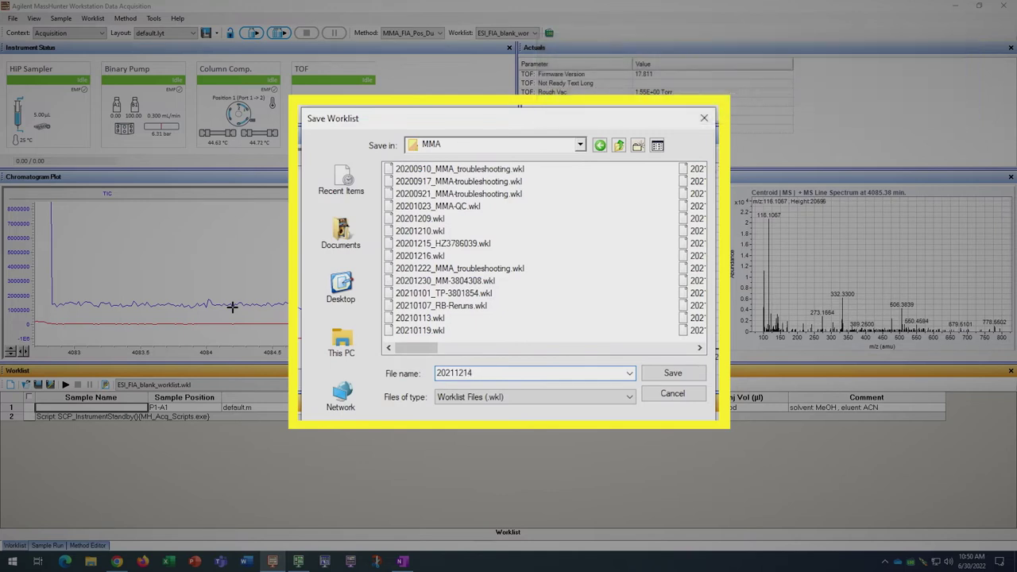
pyautogui.write('_MMA_')
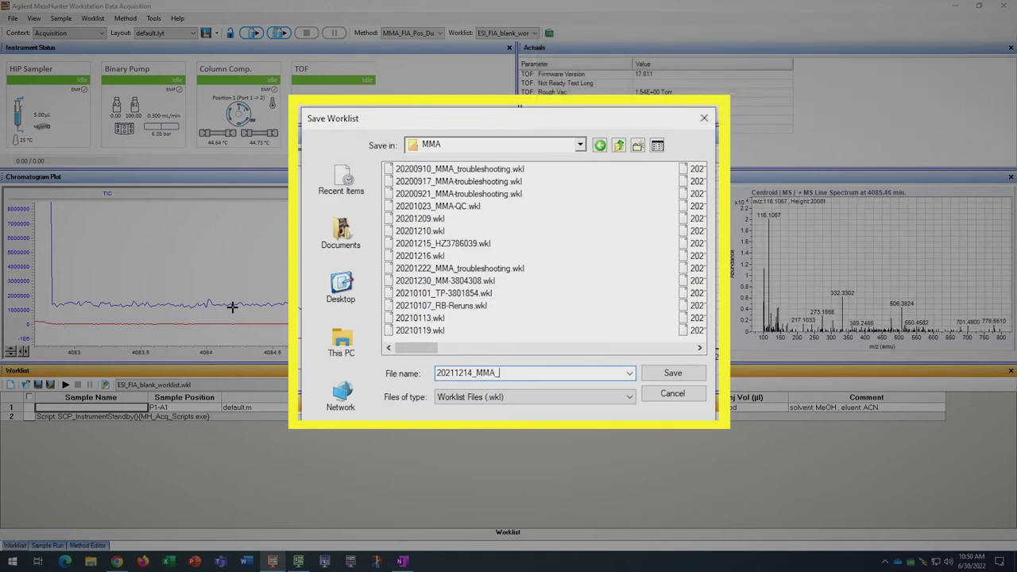
pyautogui.write('ESI_tra')
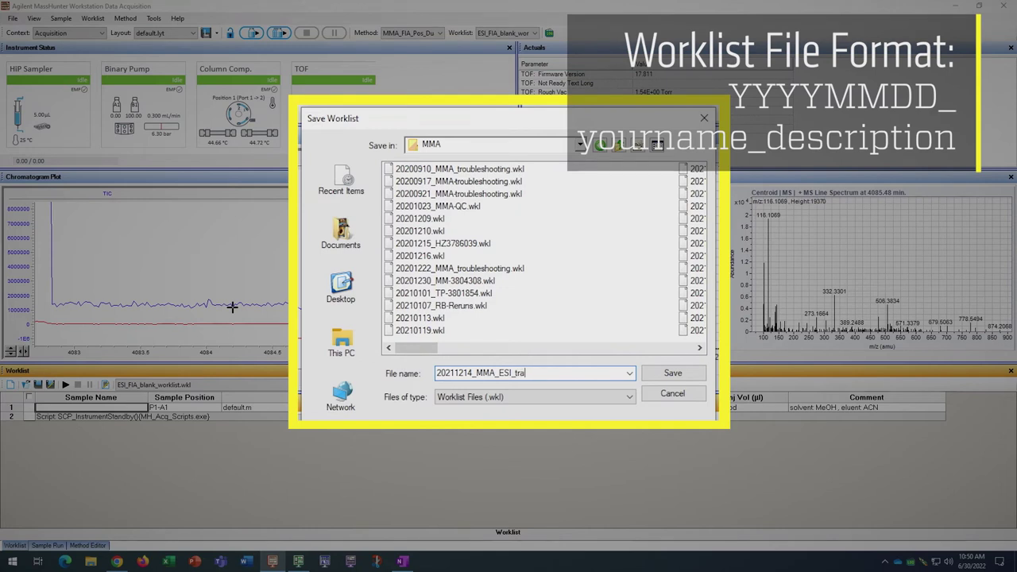
pyautogui.write('ining')
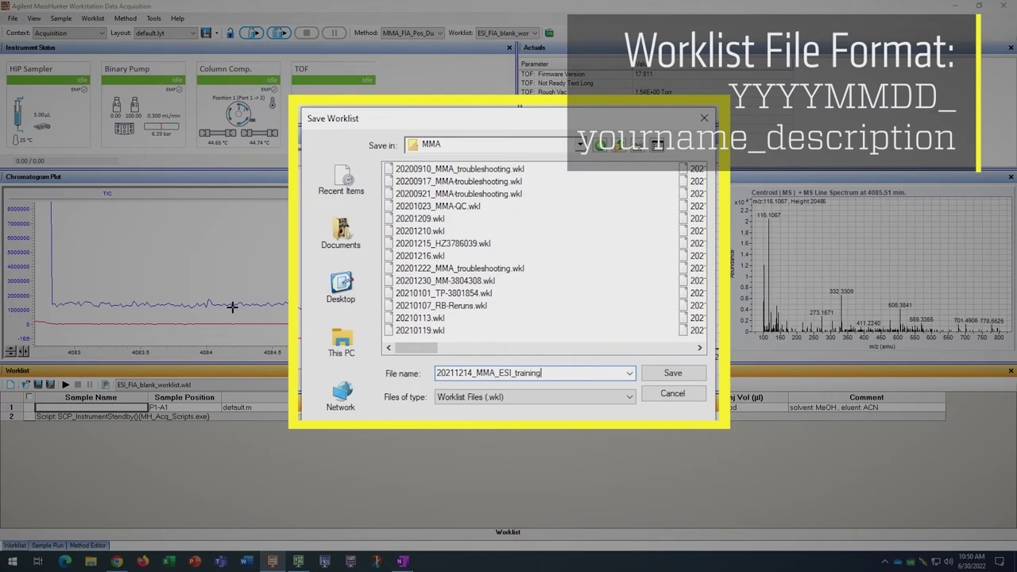
pyautogui.press('Return')
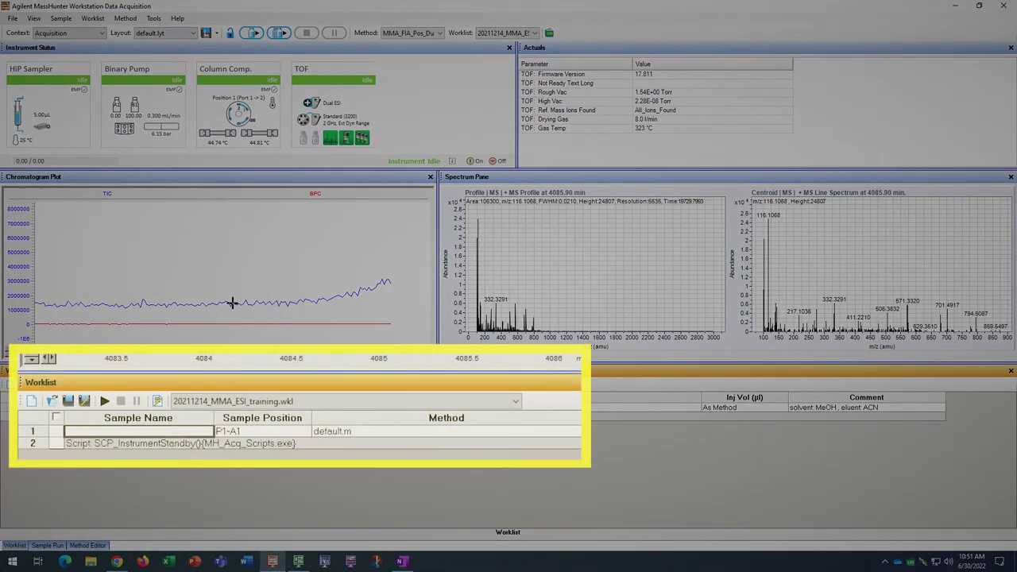
# Step: Name row 1's sample caffeine and set its position to P1-B1
pyautogui.click(120, 406)
pyautogui.write('caffeine')
pyautogui.press('Tab')
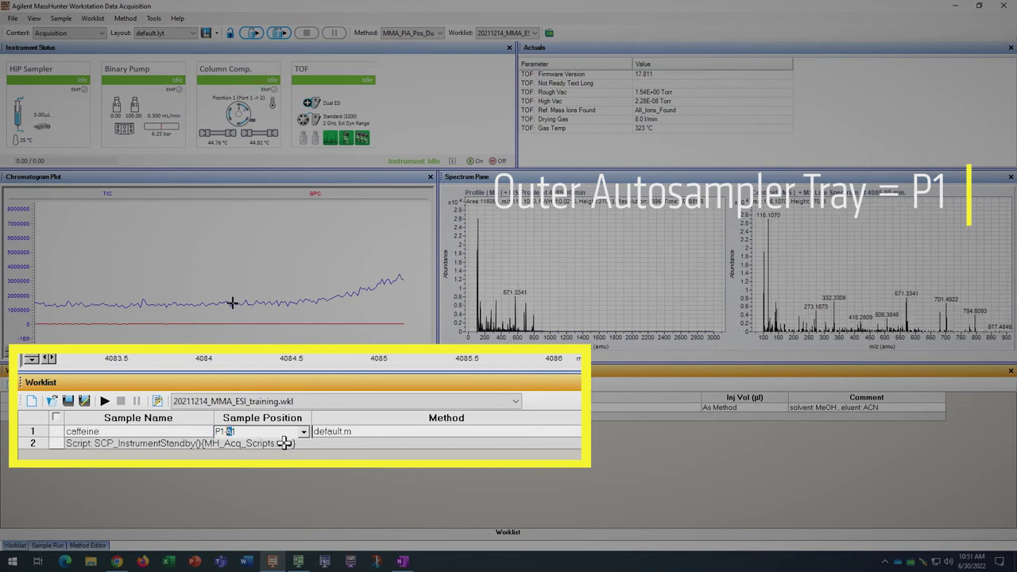
pyautogui.write('B')
# Step: Pick MMA_FIA_Pos_DualESI.m as row 1's method and browse for its data file location
pyautogui.click(372, 430)
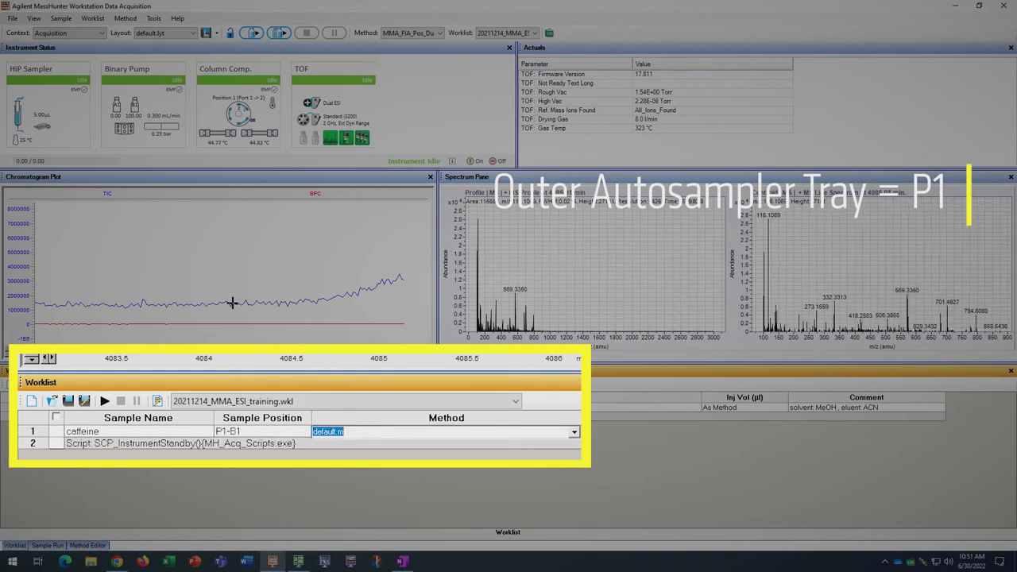
pyautogui.click(573, 431)
pyautogui.click(479, 453)
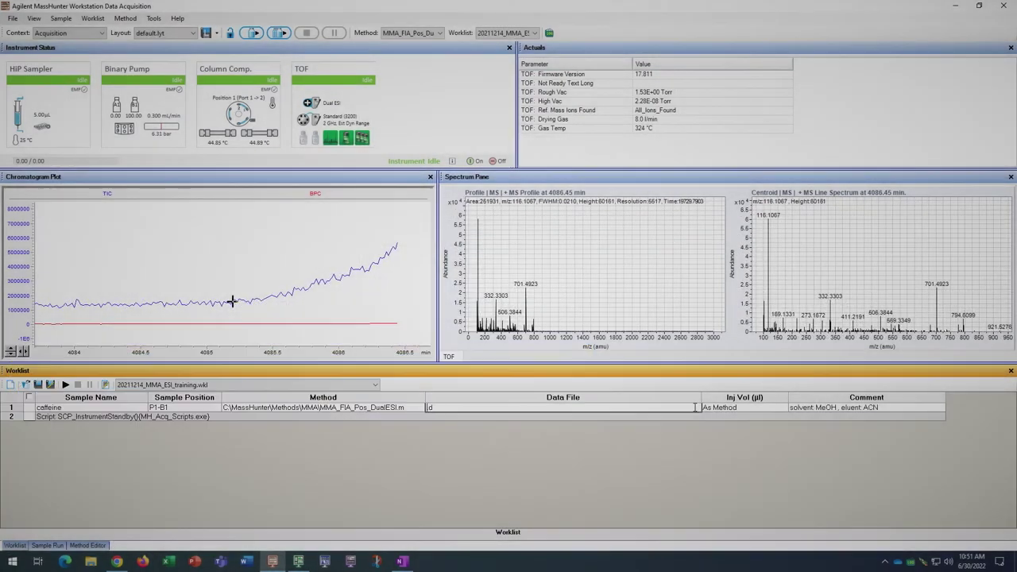
pyautogui.click(697, 407)
pyautogui.write('d')
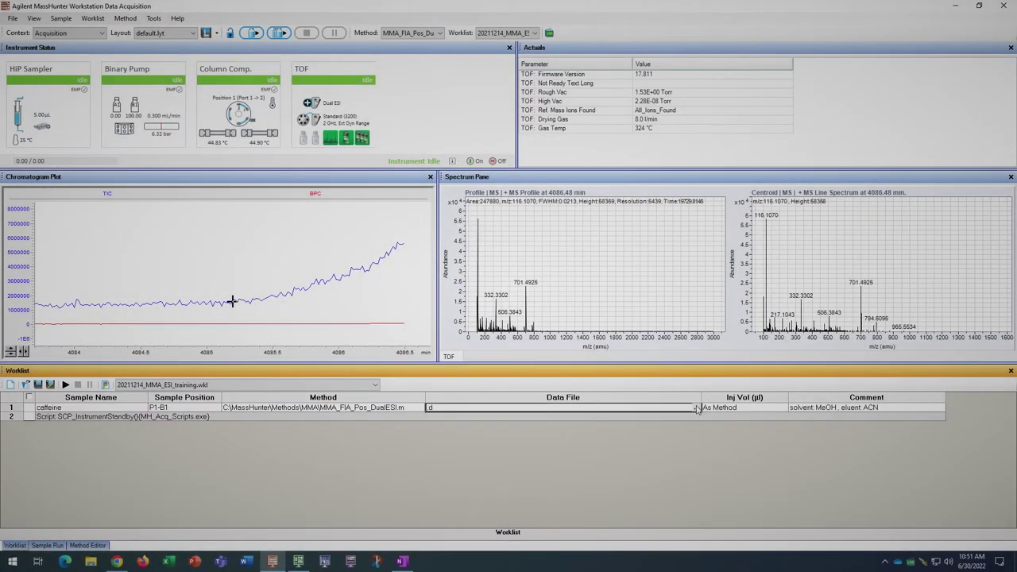
pyautogui.click(697, 407)
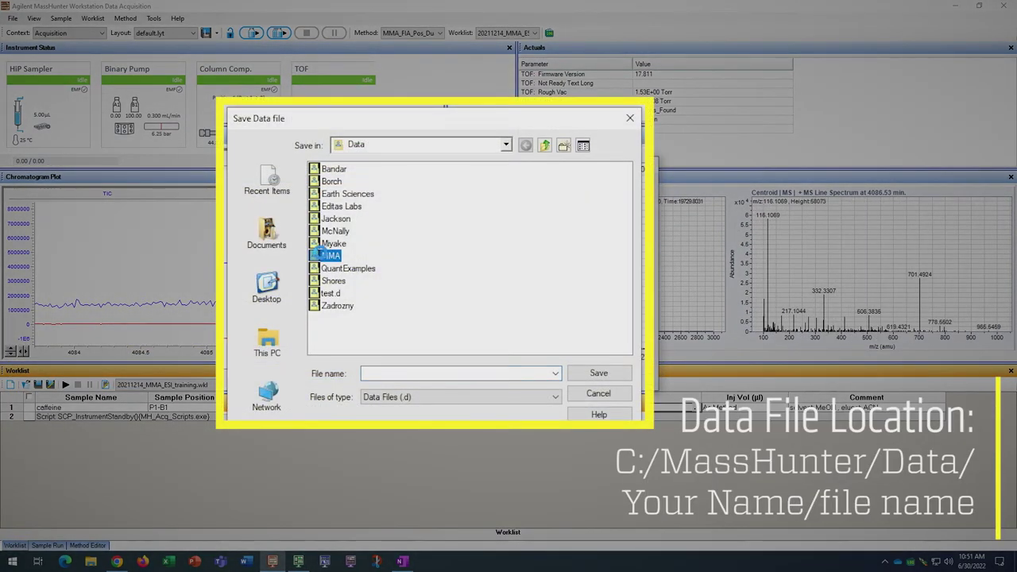
# Step: Save row 1's data file as MMA training\20211214_caffeine_ESI_r01.d
pyautogui.doubleClick(325, 254)
pyautogui.moveTo(350, 348); pyautogui.dragTo(569, 352)
pyautogui.doubleClick(355, 200)
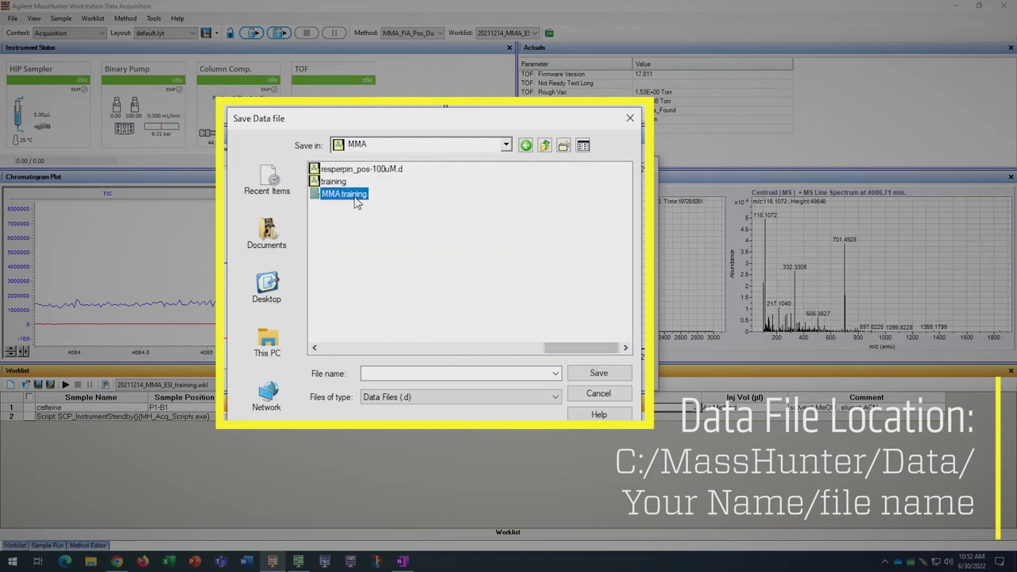
pyautogui.click(403, 373)
pyautogui.write('202112')
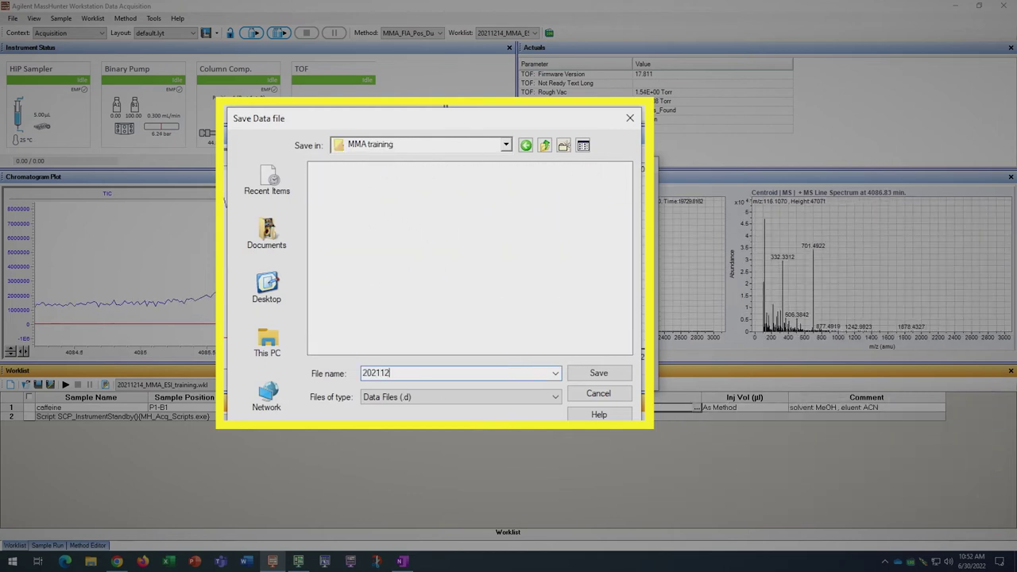
pyautogui.write('14_caffe')
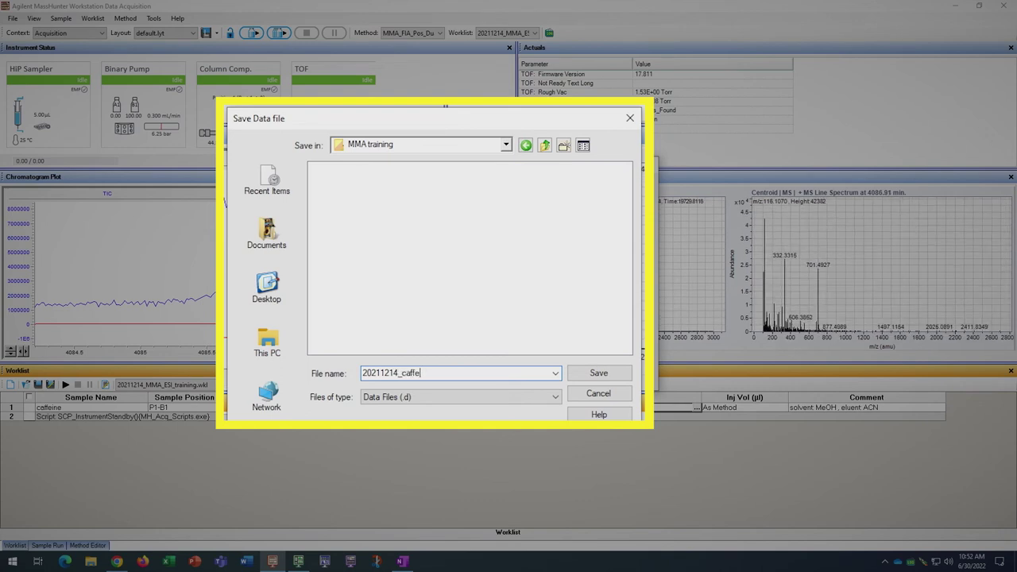
pyautogui.write('ine_ESI_r01')
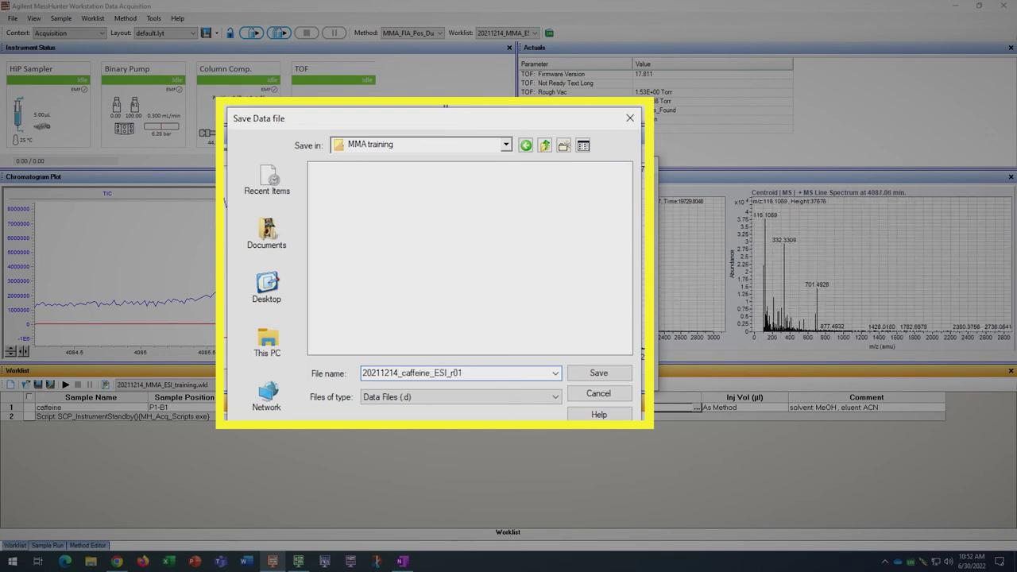
pyautogui.press('Return')
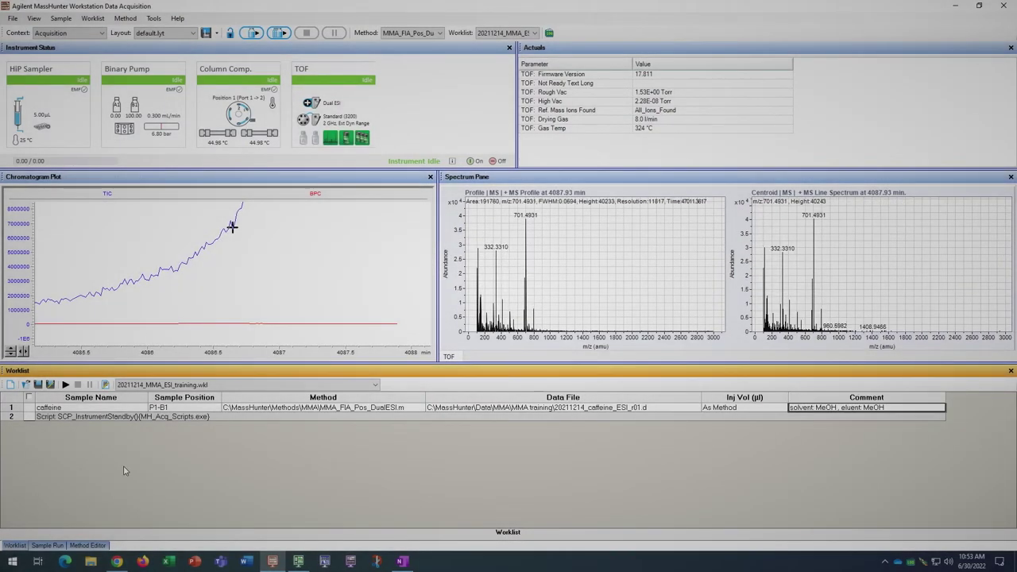
# Step: Copy the caffeine sample row and insert it above the standby script row
pyautogui.click(11, 408)
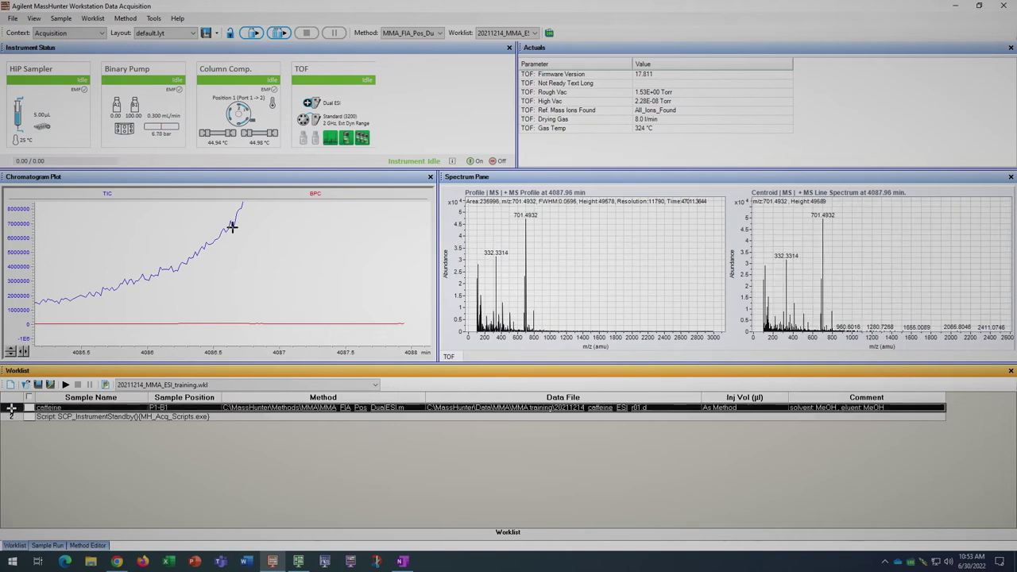
pyautogui.rightClick(11, 409)
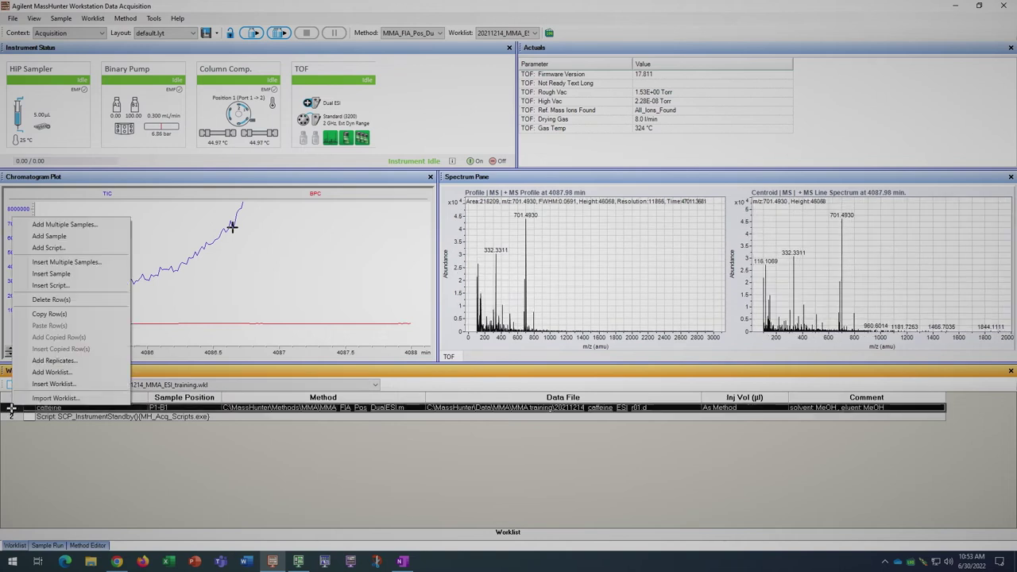
pyautogui.click(45, 315)
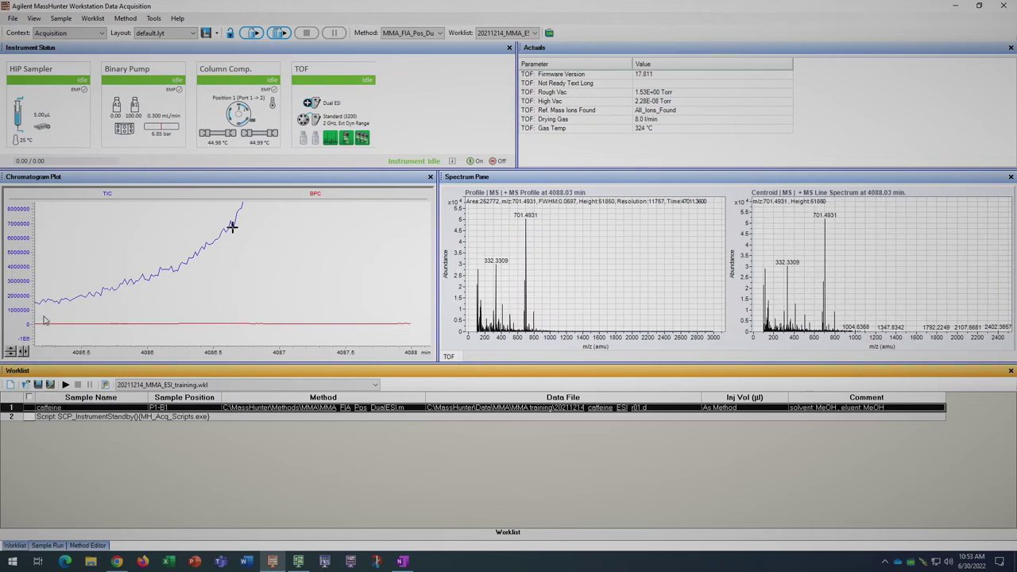
pyautogui.click(12, 416)
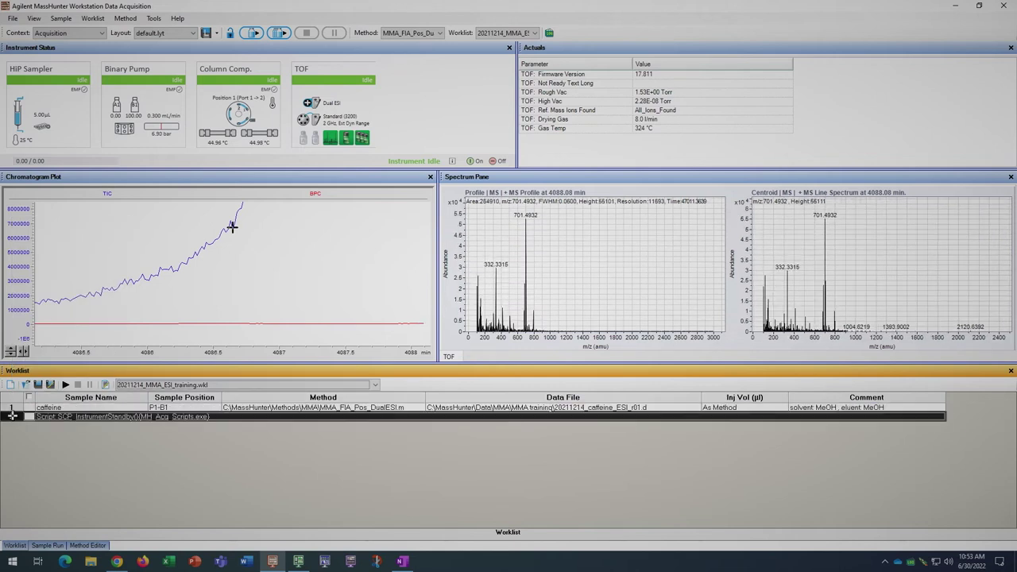
pyautogui.rightClick(11, 417)
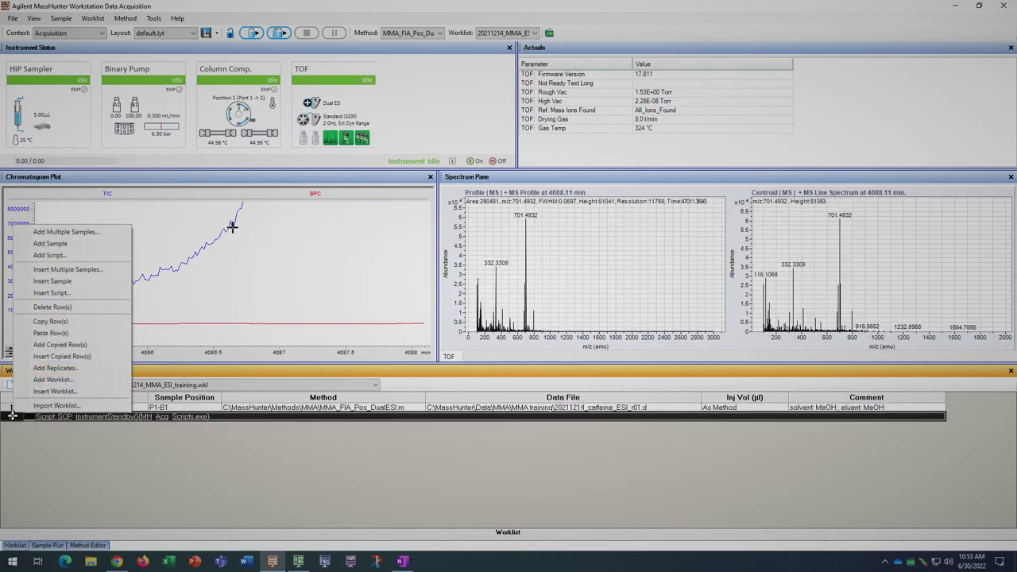
pyautogui.click(85, 357)
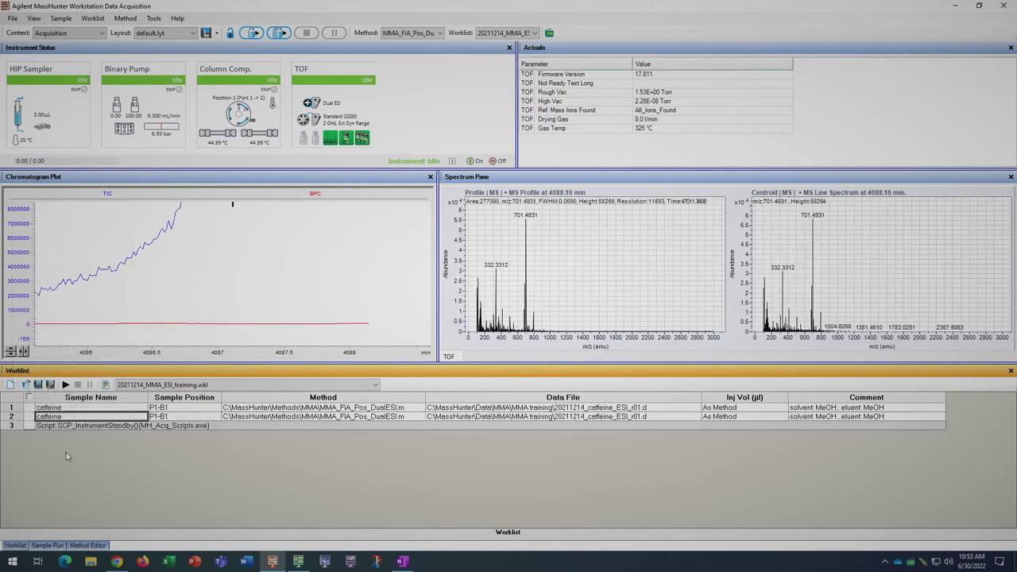
# Step: Change row 2's data file to 20211214_caffeine_ESI_r02.d
pyautogui.click(610, 415)
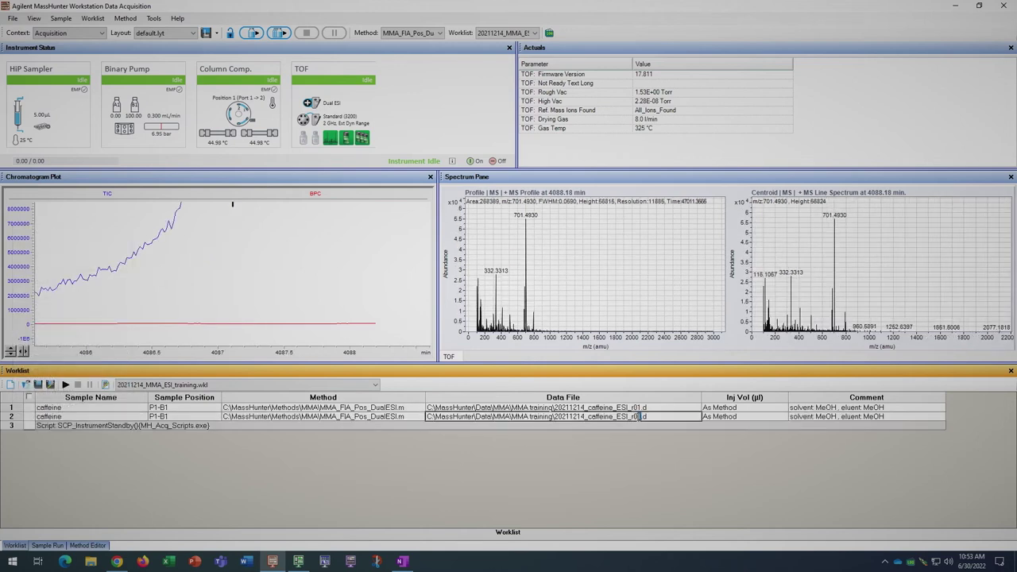
pyautogui.write('2')
pyautogui.press('Return')
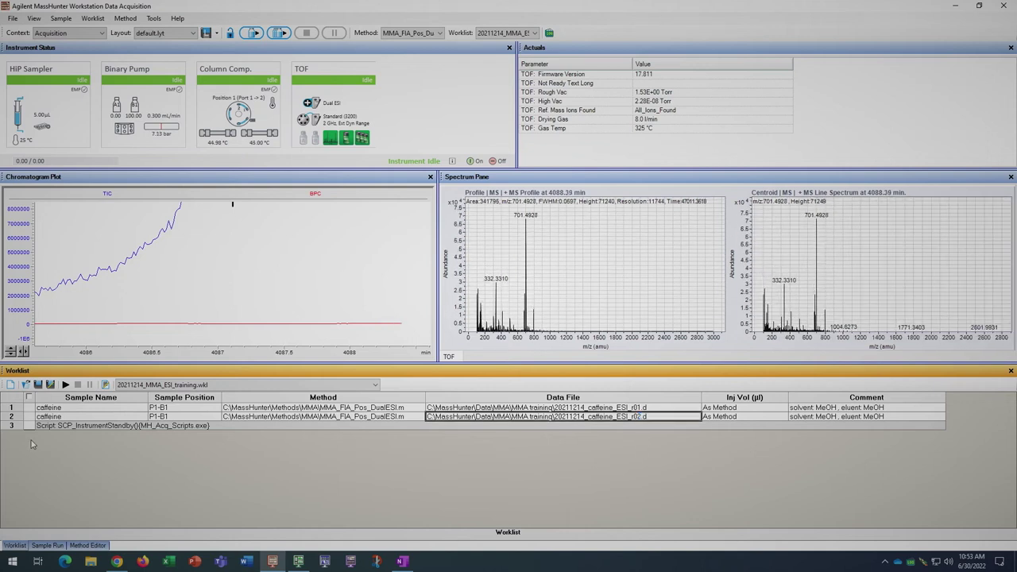
# Step: Save the worklist, include the caffeine sample, and run it, keeping the method changes
pyautogui.click(37, 384)
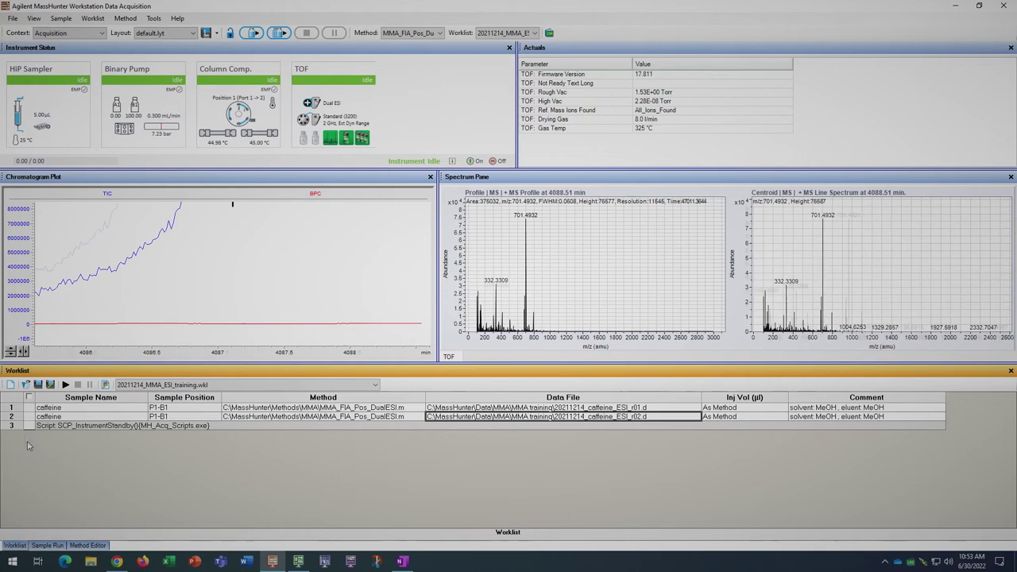
pyautogui.click(29, 406)
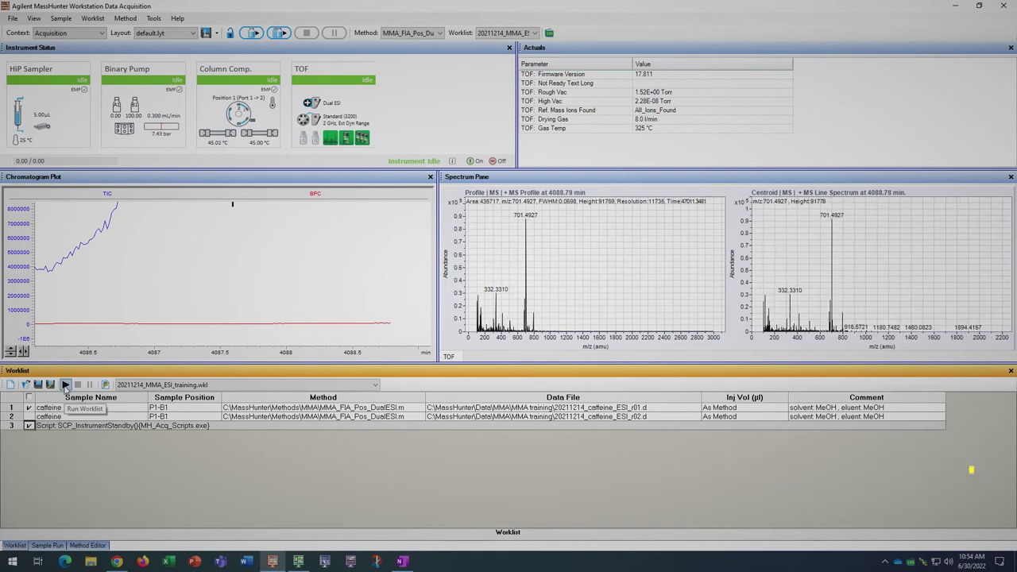
pyautogui.click(65, 384)
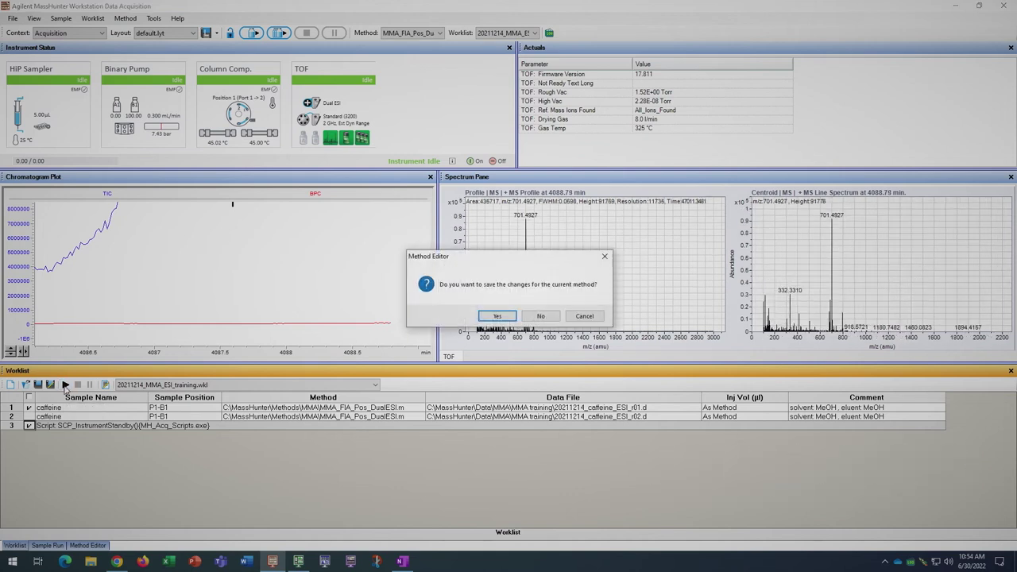
pyautogui.click(498, 316)
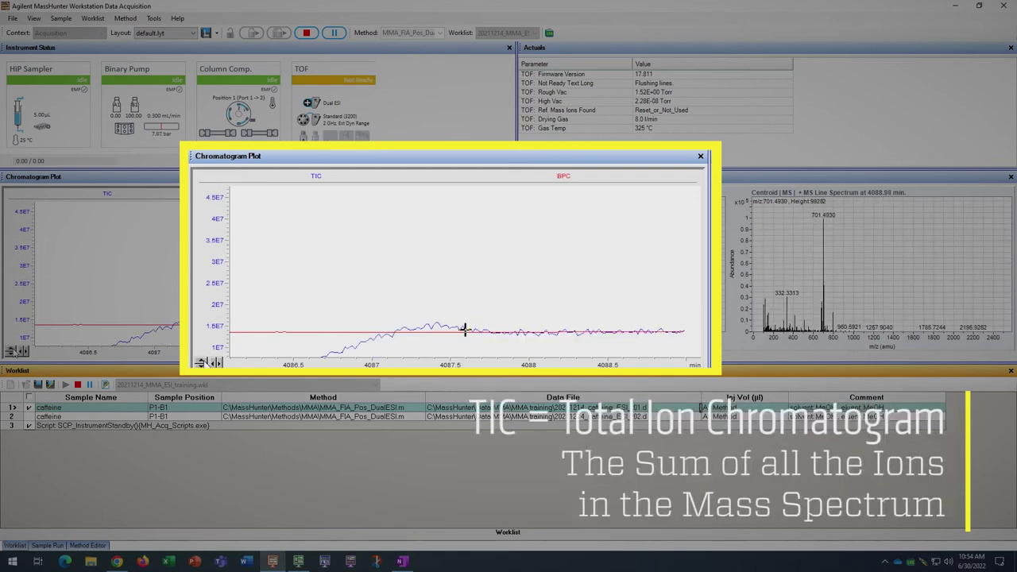
# Step: Rescale the live chromatogram's y-axis to the red BPC trace instead of the blue TIC
pyautogui.click(564, 176)
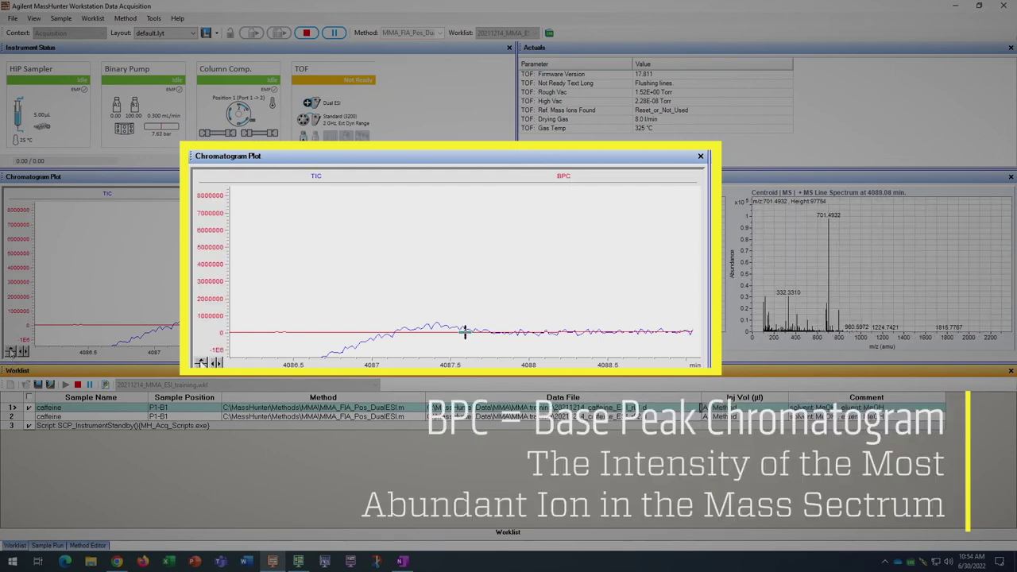